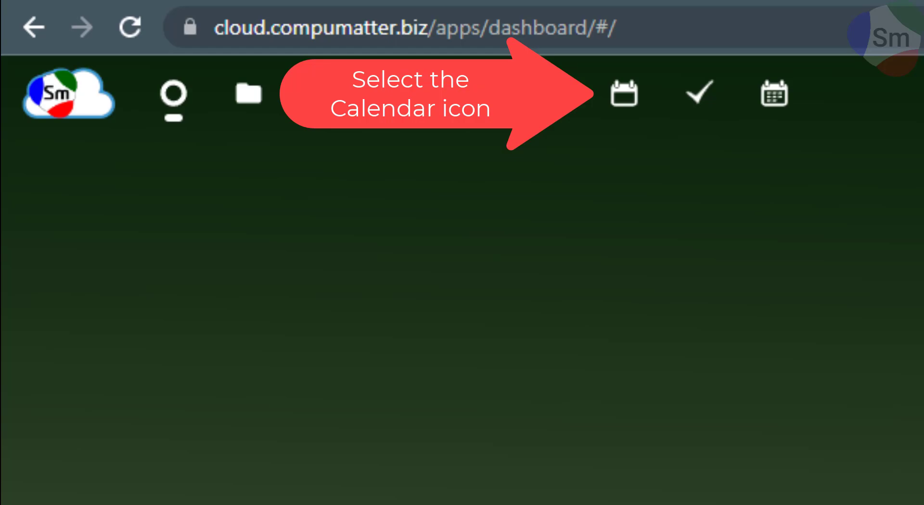
# Step: Open the Calendar app from the Nextcloud top app bar
pyautogui.click(624, 93)
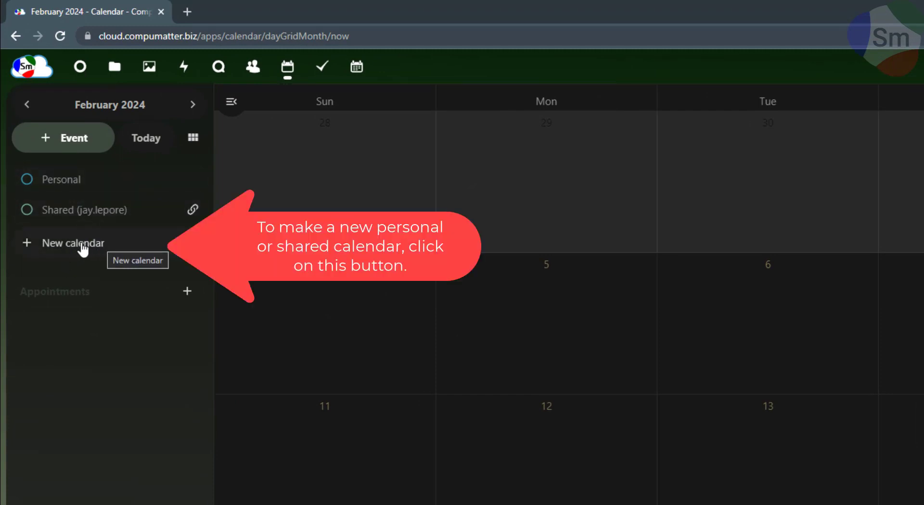
# Step: Create a new calendar with task list named 'Example Calendar'
pyautogui.click(59, 245)
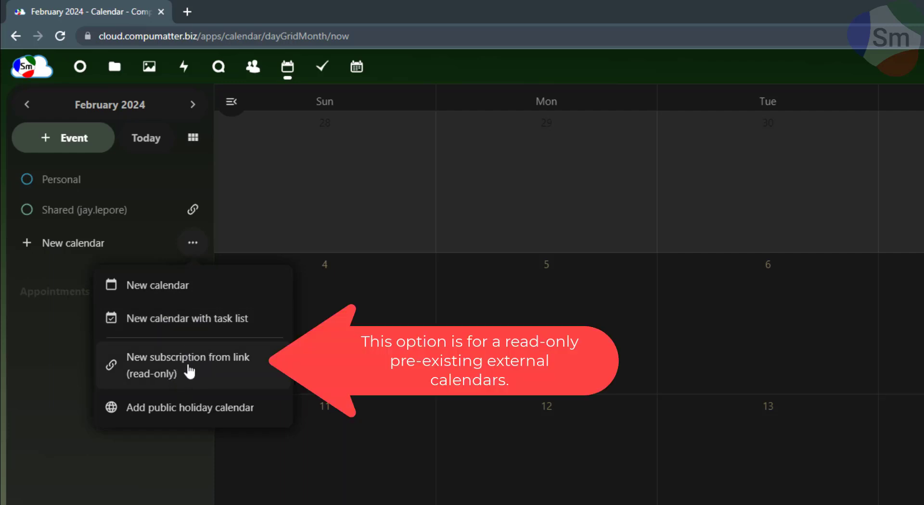
pyautogui.click(166, 330)
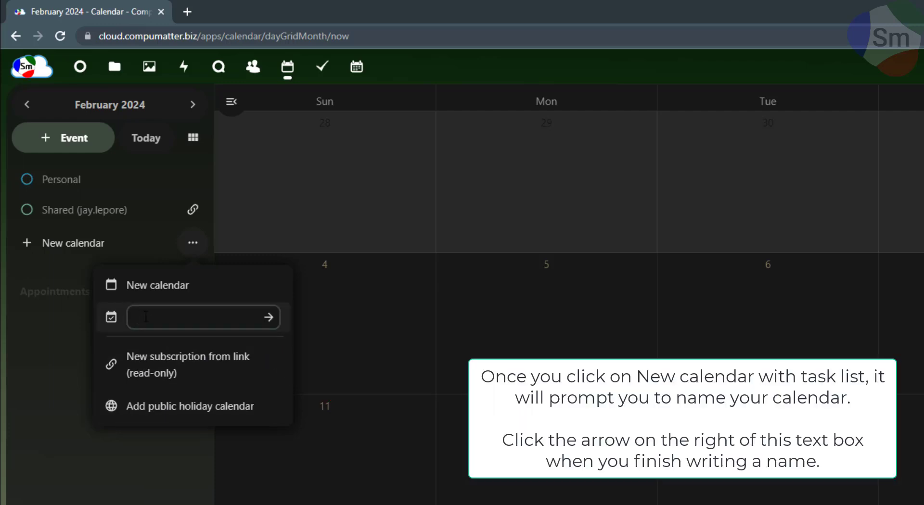
pyautogui.write('Example Calendar')
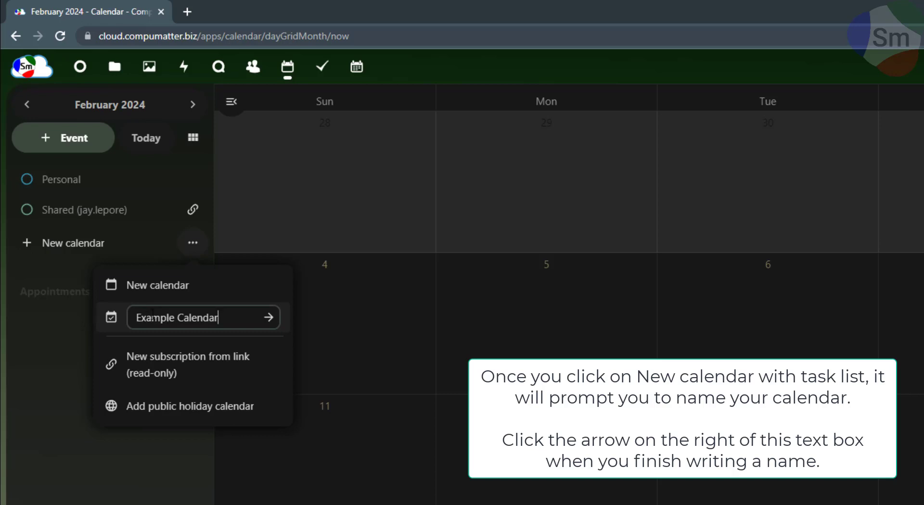
pyautogui.click(270, 319)
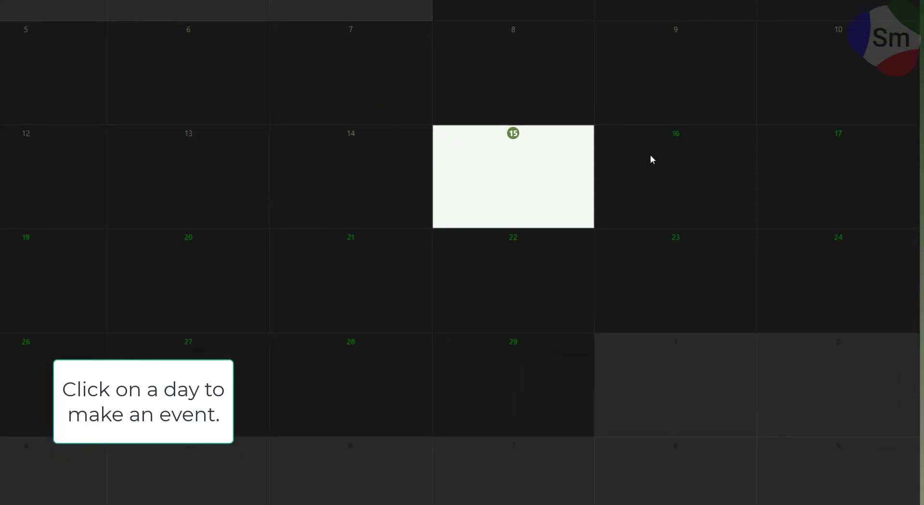
# Step: Start a February 16 event titled 'Important Event' on Example Calendar
pyautogui.click(652, 159)
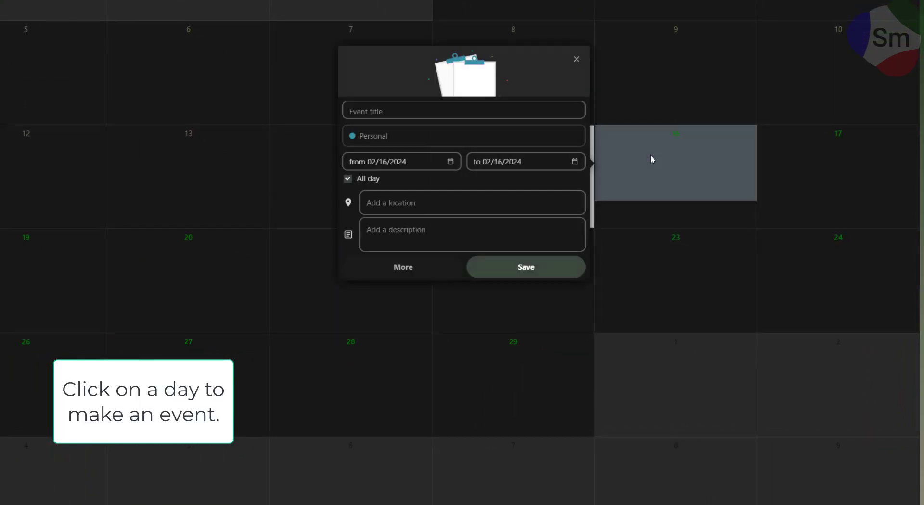
pyautogui.click(383, 137)
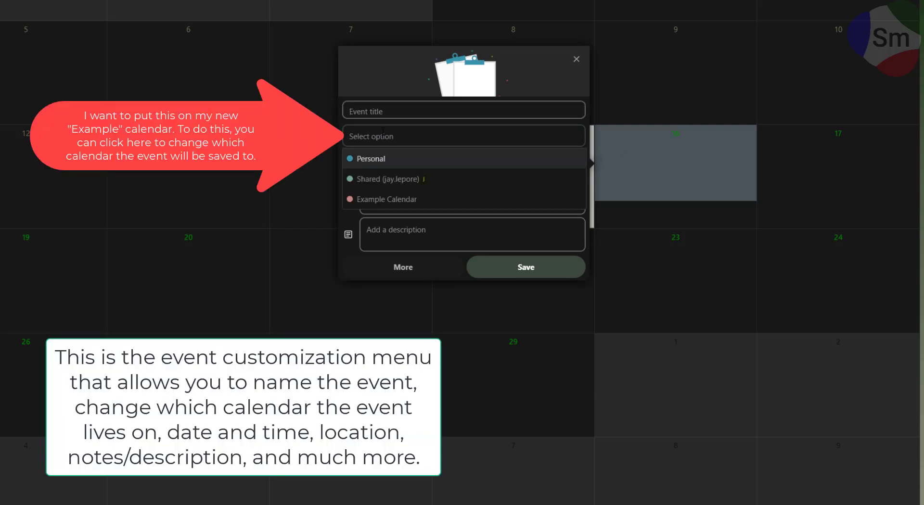
pyautogui.click(380, 199)
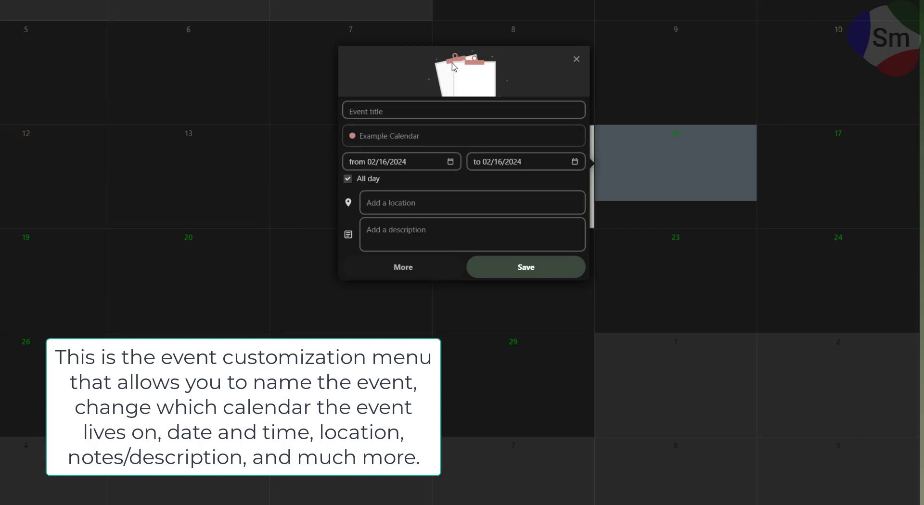
pyautogui.click(396, 110)
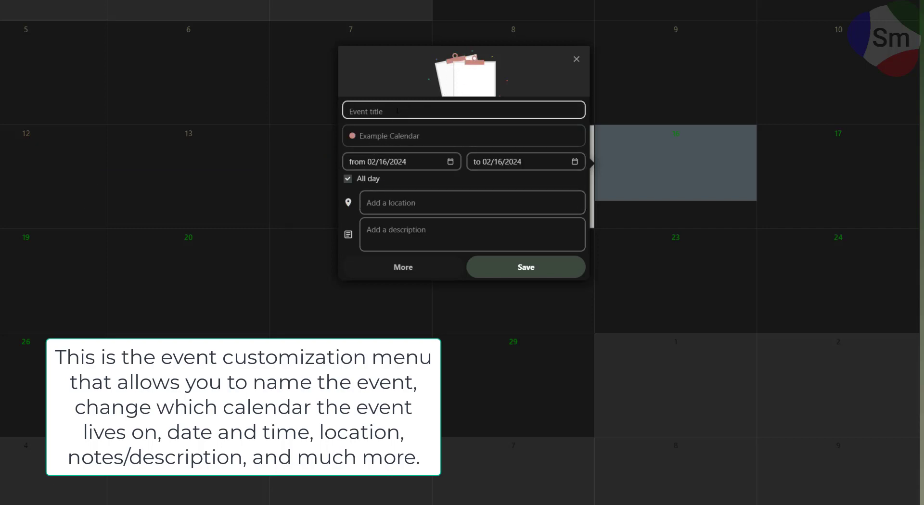
pyautogui.write('Important Event')
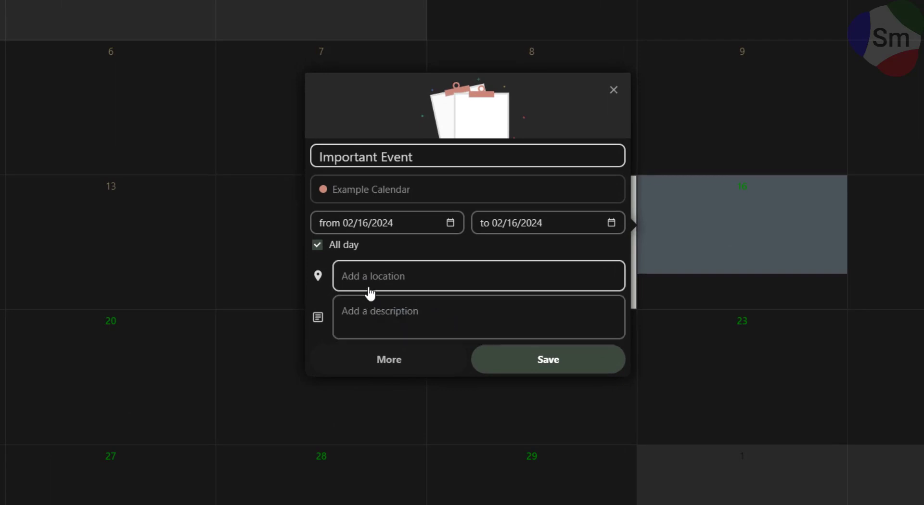
# Step: Enter the event's location address and description 'Important meeting', then save it
pyautogui.click(370, 284)
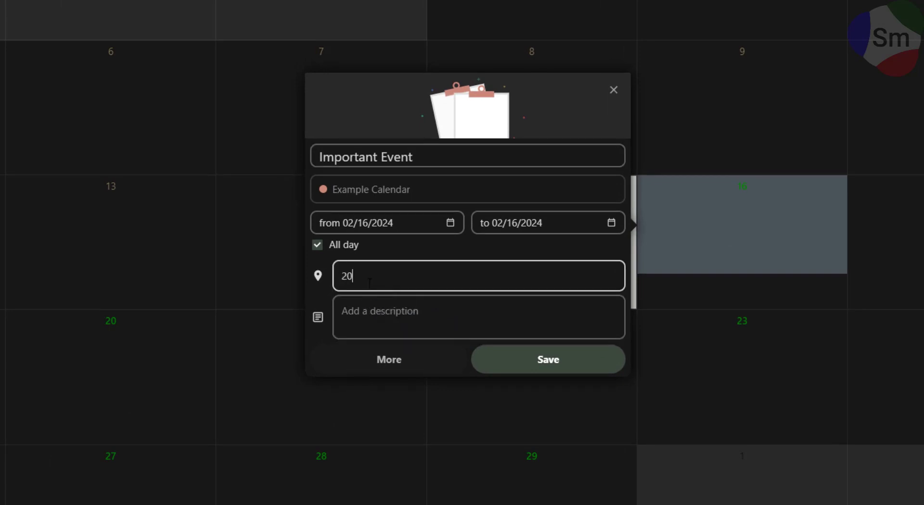
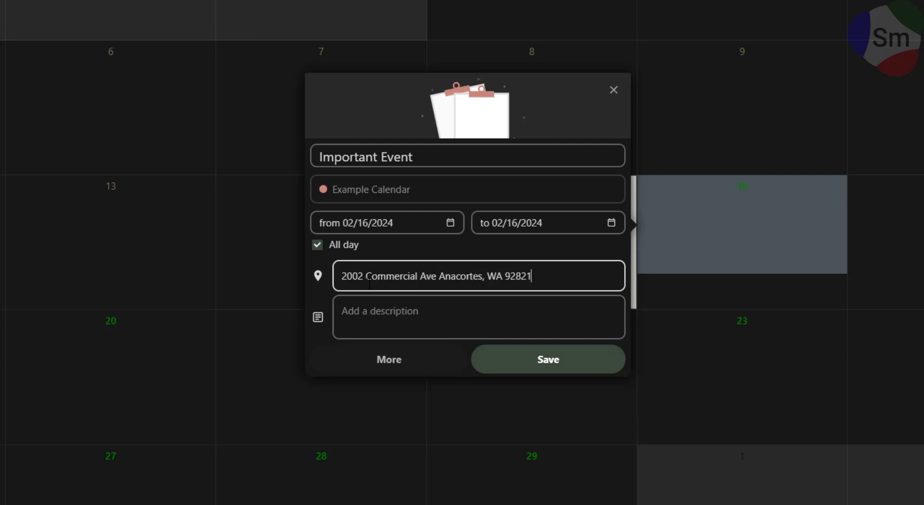
pyautogui.press('Tab')
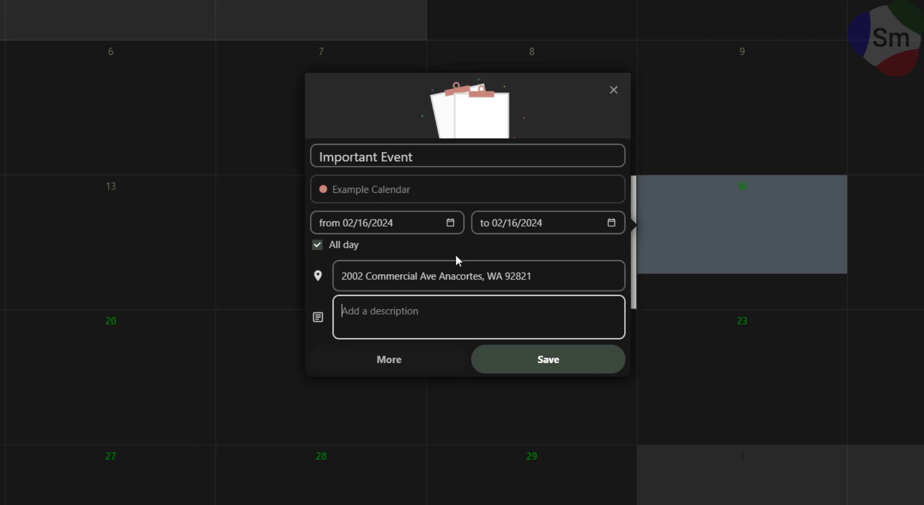
pyautogui.write('Important meeting')
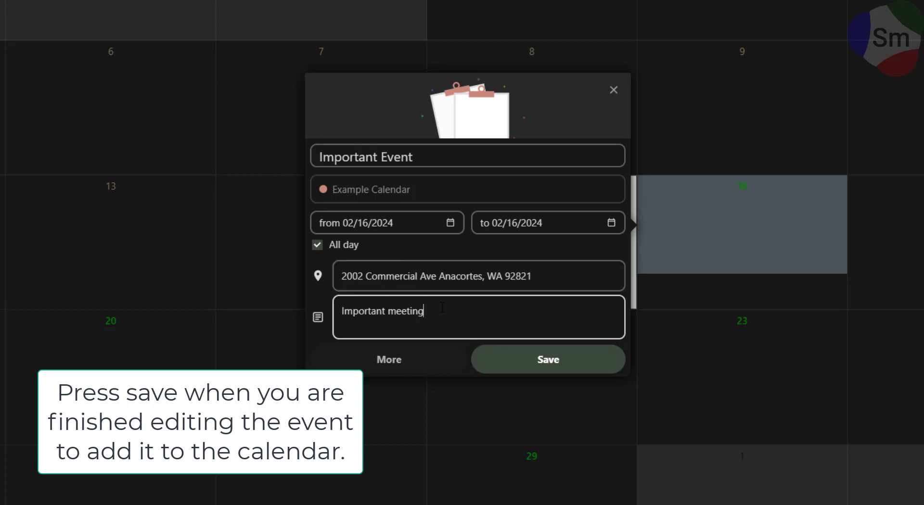
pyautogui.click(519, 360)
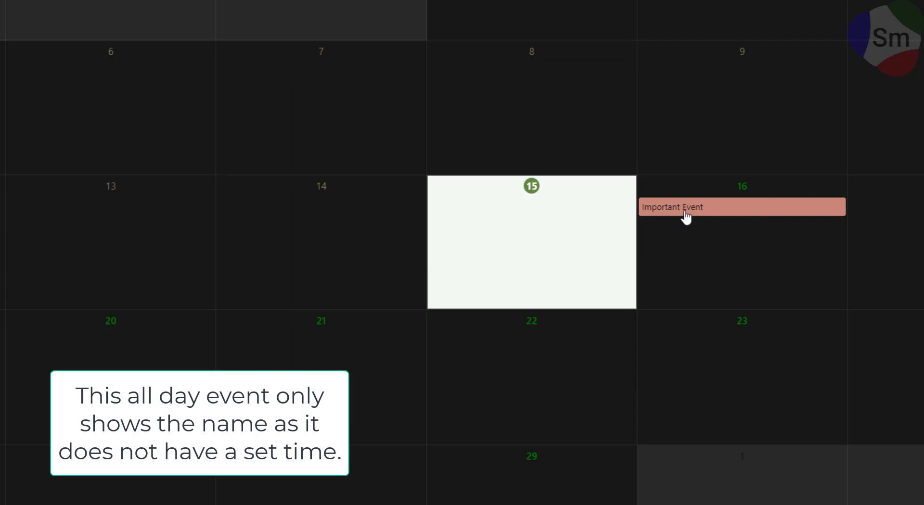
# Step: Draft a second February 16 event titled 'Morning Meeting' on Example Calendar
pyautogui.click(713, 244)
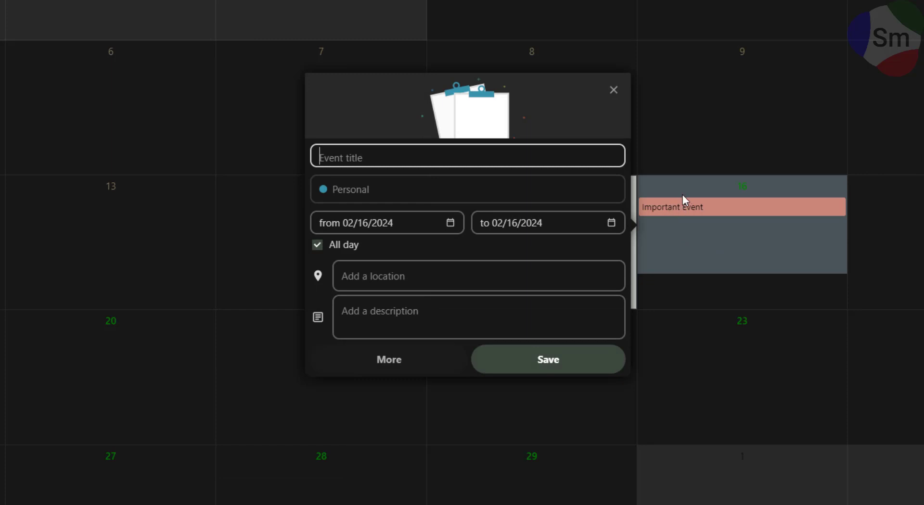
pyautogui.click(360, 190)
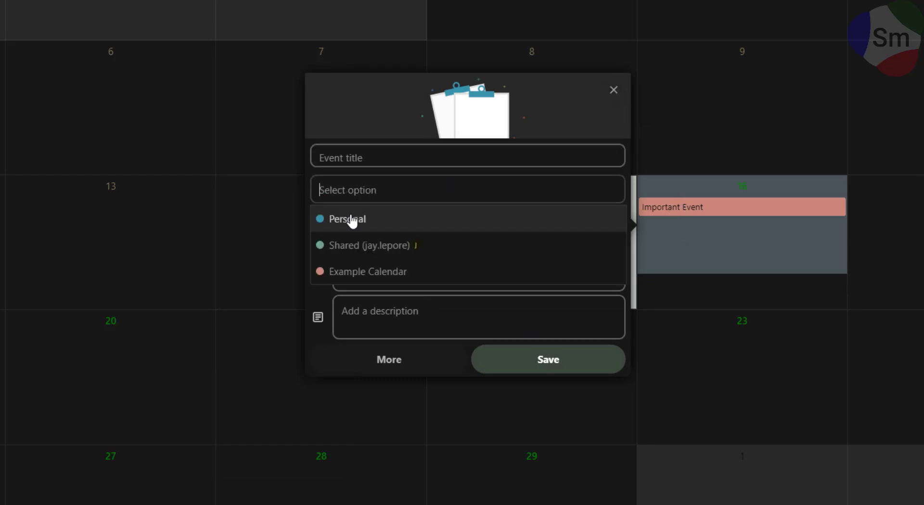
pyautogui.click(345, 272)
pyautogui.click(347, 164)
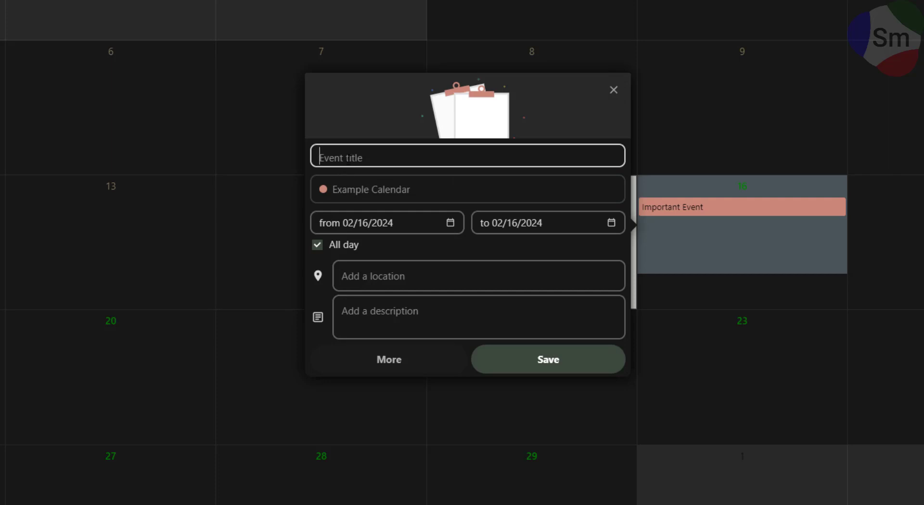
pyautogui.write('Morning Meeting')
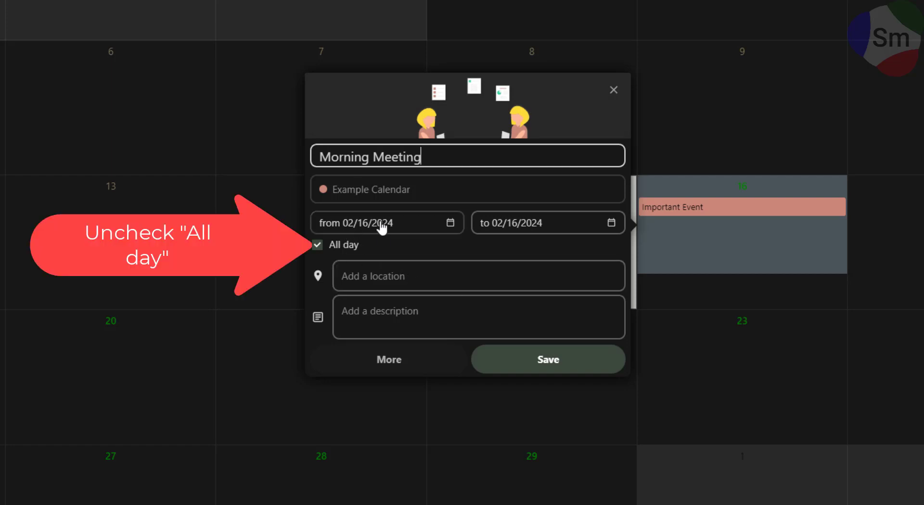
# Step: Make the event timed, starting at 8:30 AM on February 16
pyautogui.click(316, 250)
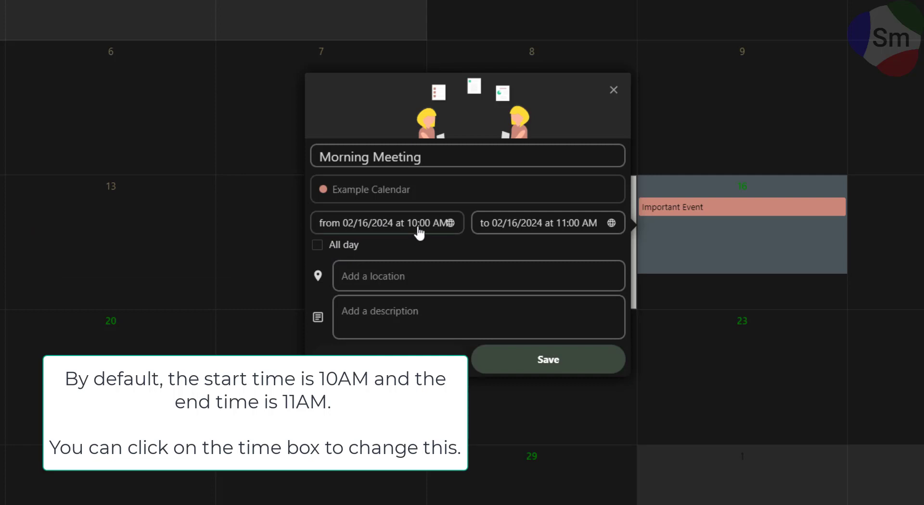
pyautogui.click(407, 224)
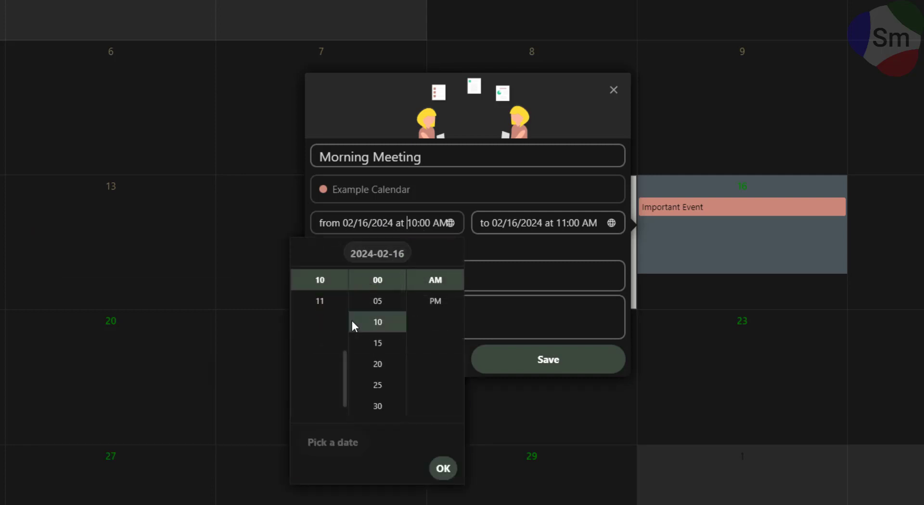
pyautogui.scroll(5, 331, 333)
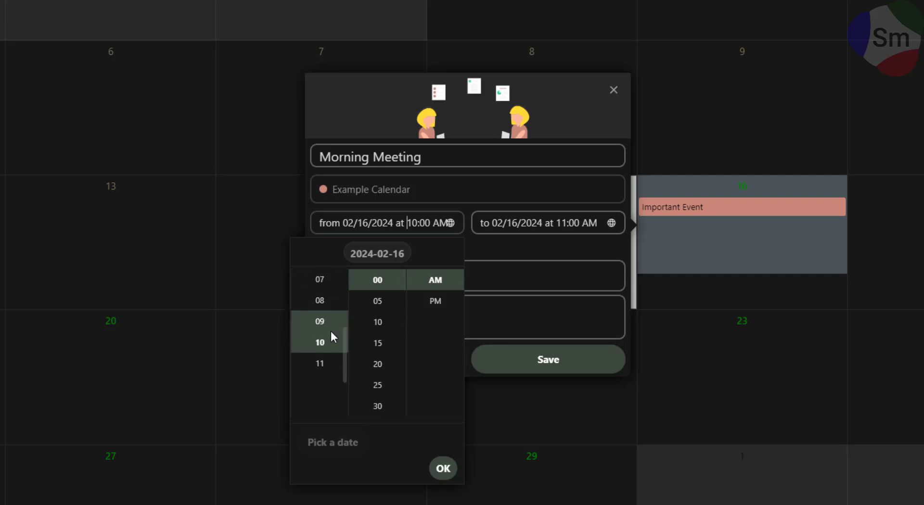
pyautogui.scroll(1, 331, 333)
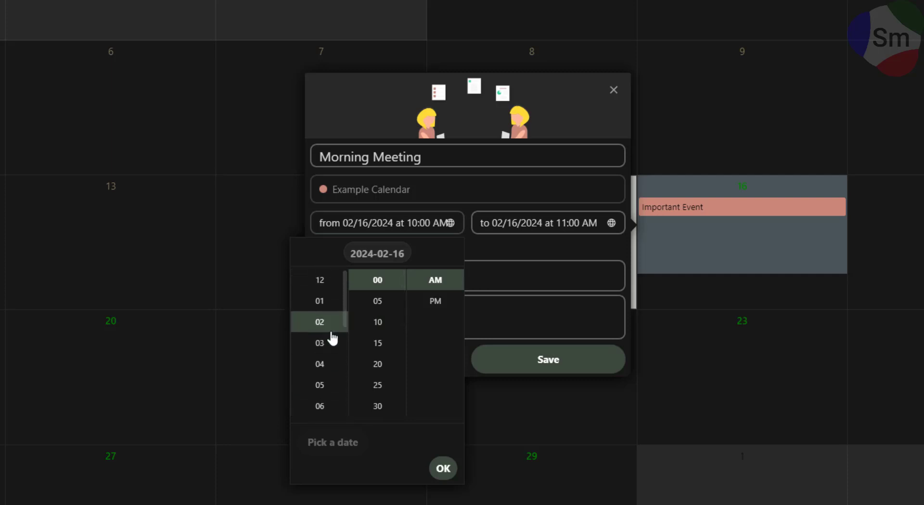
pyautogui.scroll(-3, 326, 316)
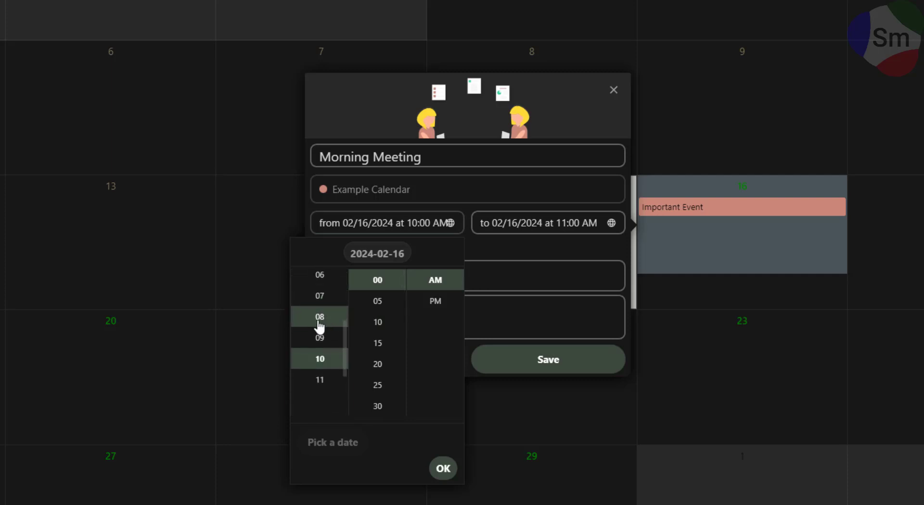
pyautogui.click(319, 325)
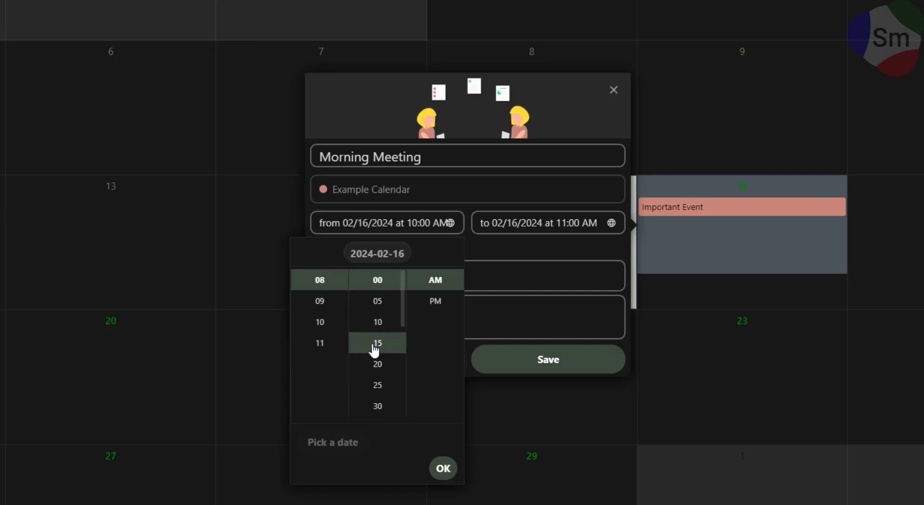
pyautogui.click(381, 409)
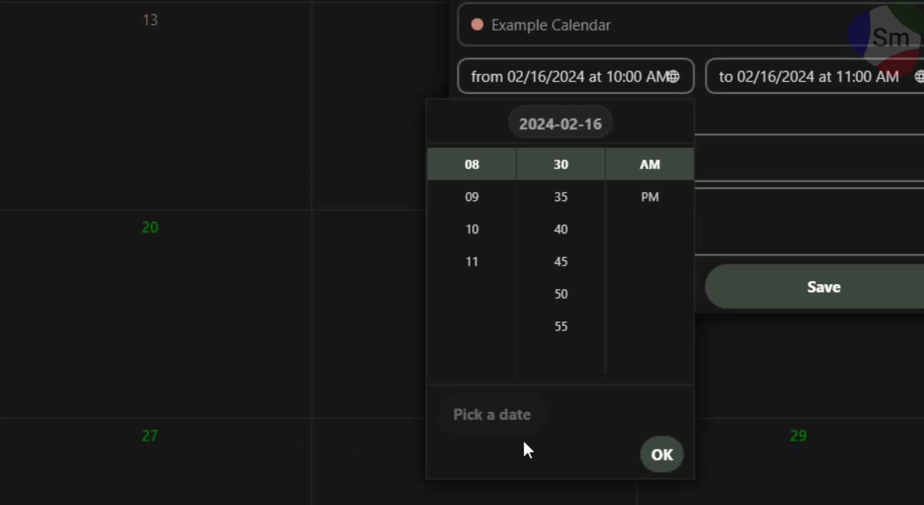
pyautogui.click(478, 419)
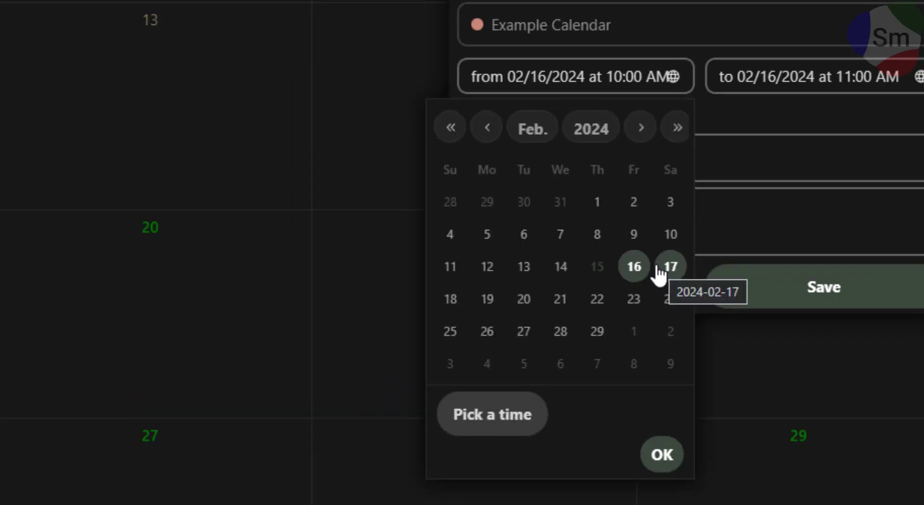
pyautogui.click(634, 270)
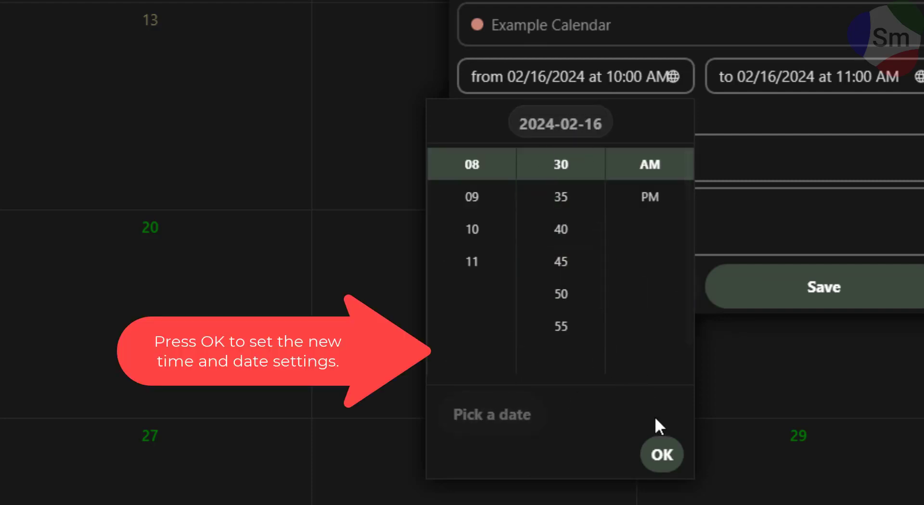
pyautogui.click(660, 456)
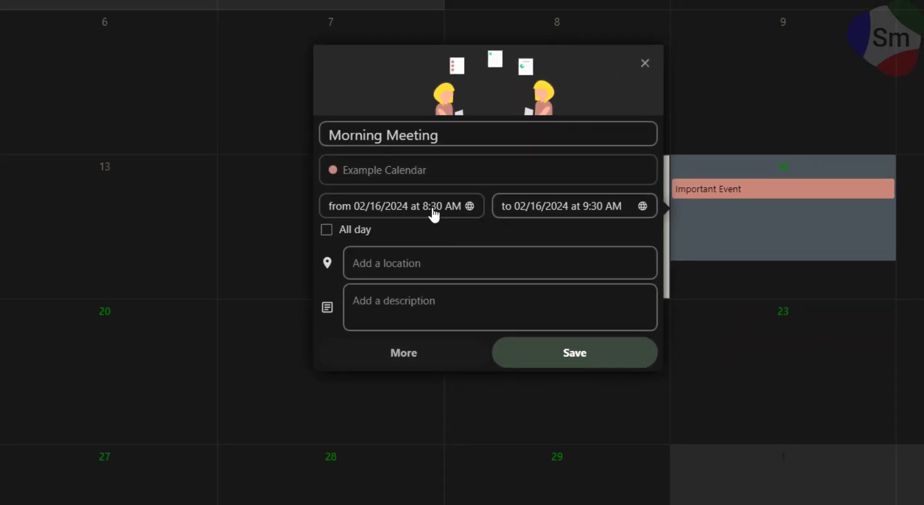
# Step: Set the end time to 10:30 AM and save the Morning Meeting
pyautogui.click(589, 205)
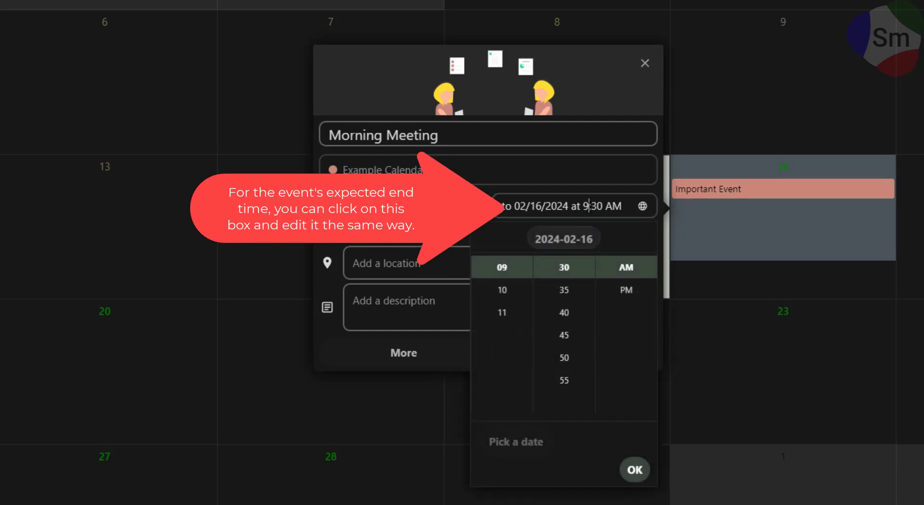
pyautogui.click(511, 290)
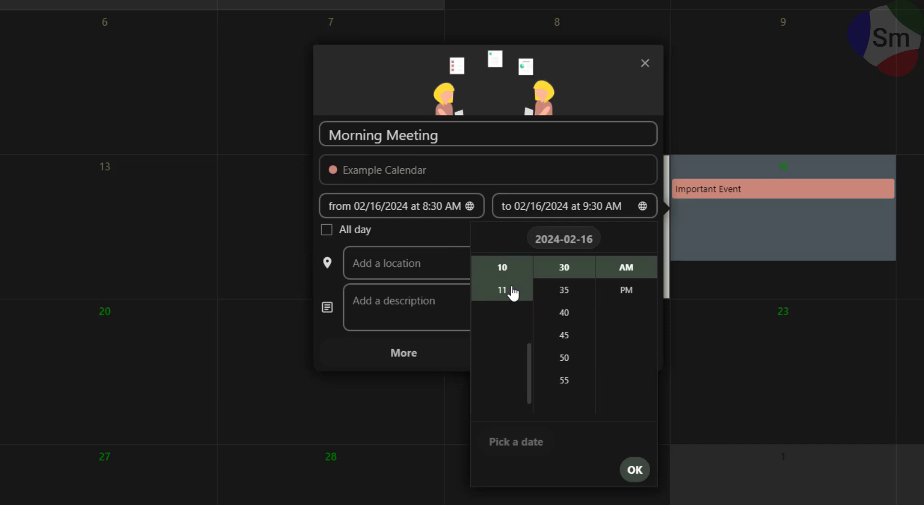
pyautogui.click(631, 470)
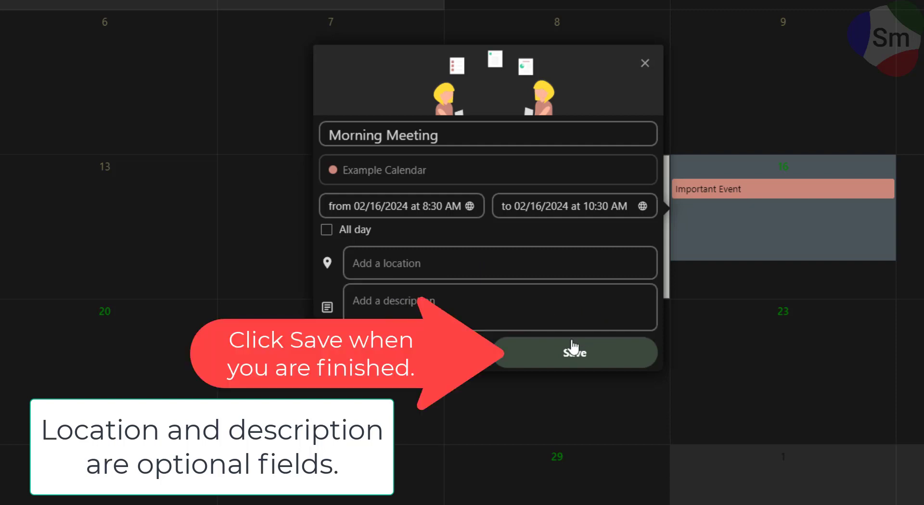
pyautogui.click(565, 356)
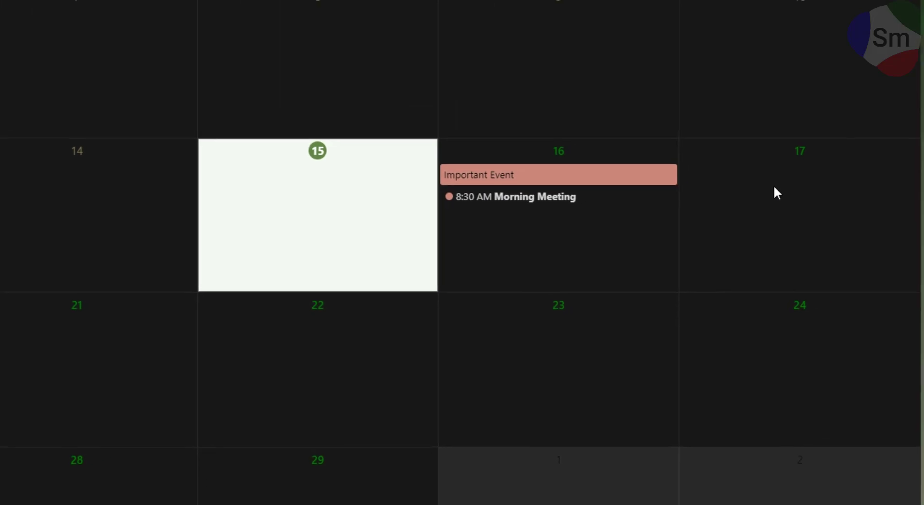
# Step: Drag Morning Meeting from February 16 to February 17 and open its details
pyautogui.moveTo(509, 206); pyautogui.dragTo(710, 207)
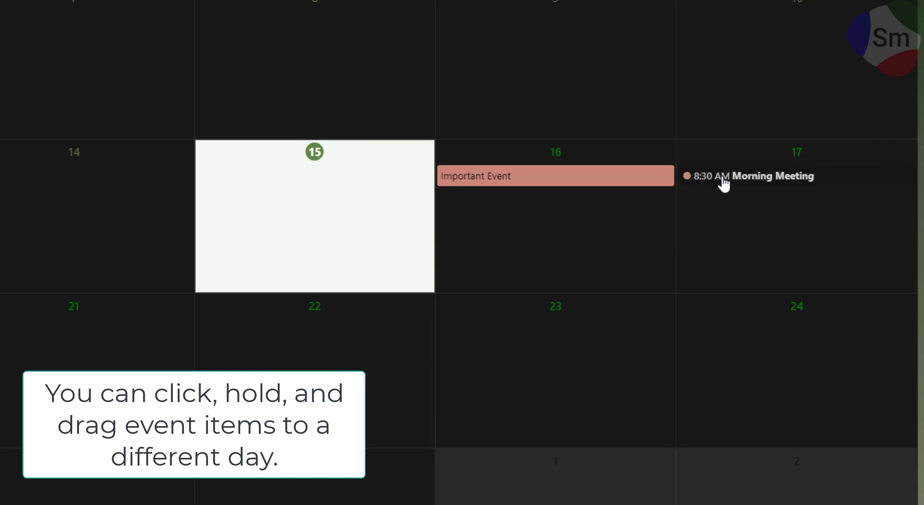
pyautogui.click(724, 184)
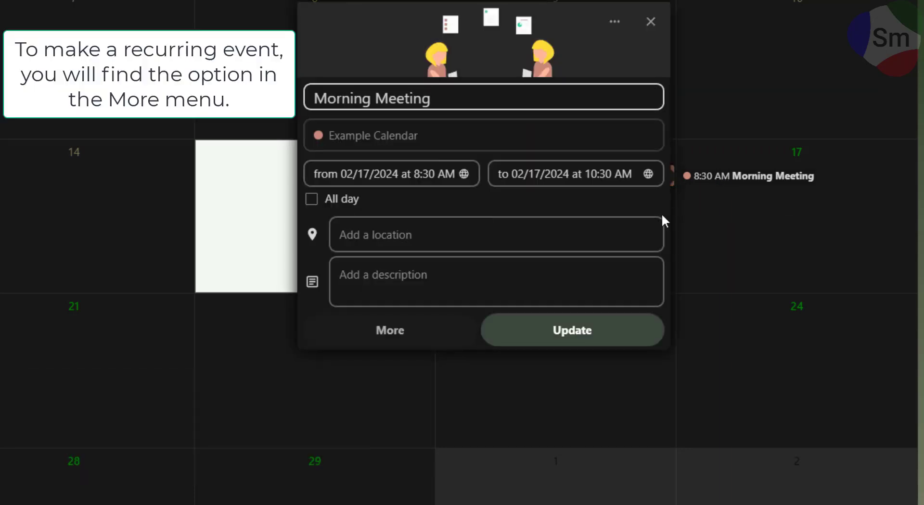
# Step: Set Morning Meeting to repeat every week and describe it as 'Weekly Saturday Meeting'
pyautogui.click(389, 332)
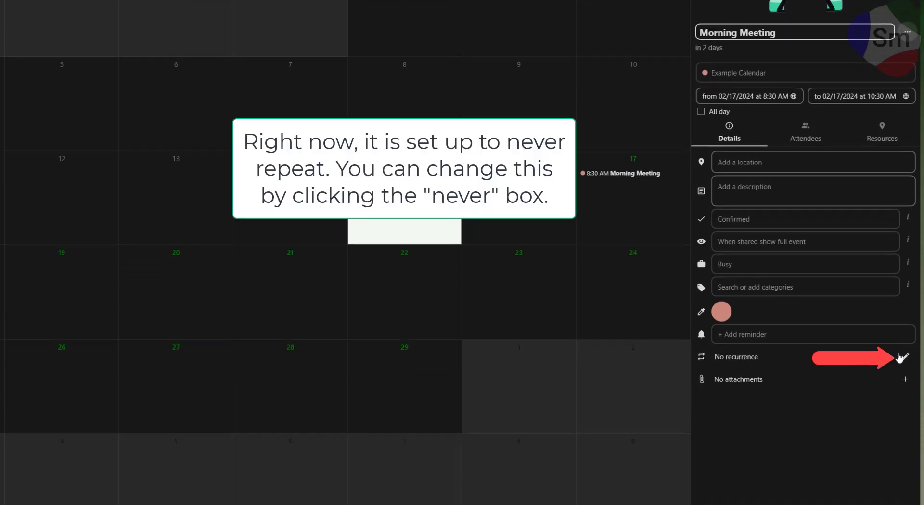
pyautogui.click(904, 331)
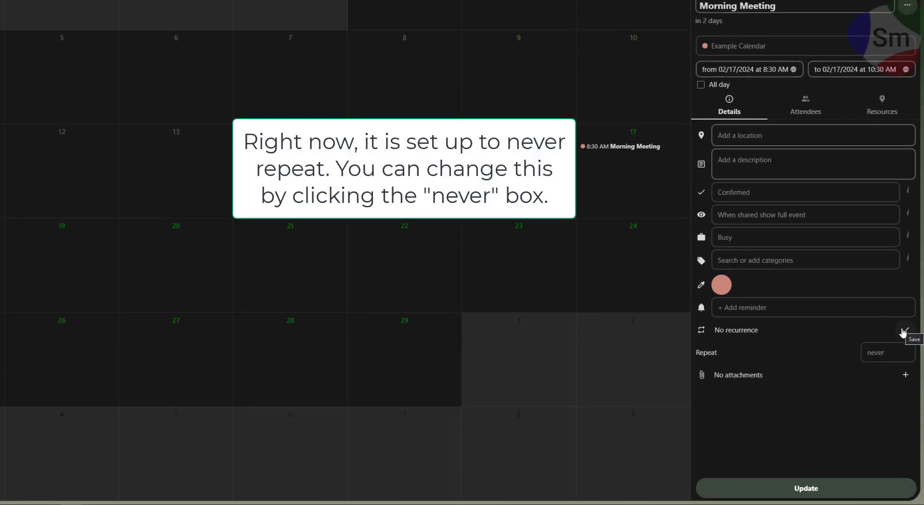
pyautogui.click(868, 352)
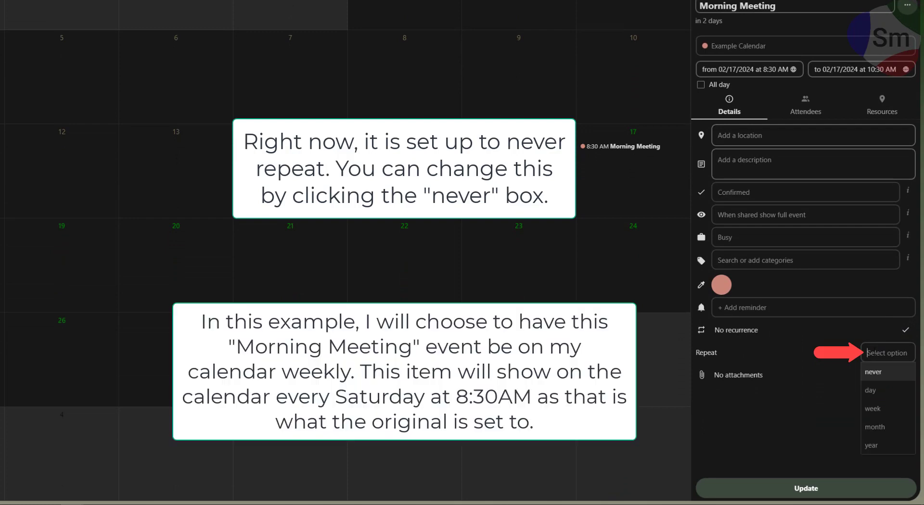
pyautogui.click(873, 410)
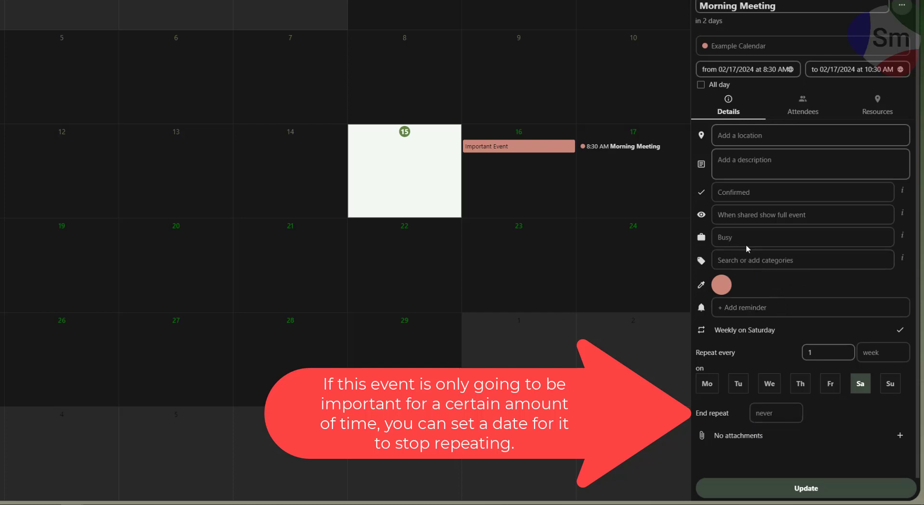
pyautogui.click(761, 165)
pyautogui.write('Weekly')
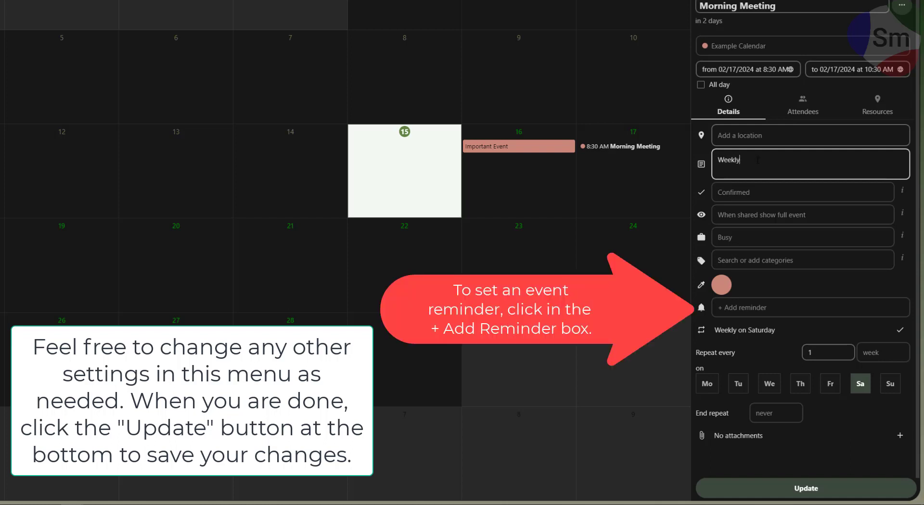
pyautogui.write(' Saturday Mee')
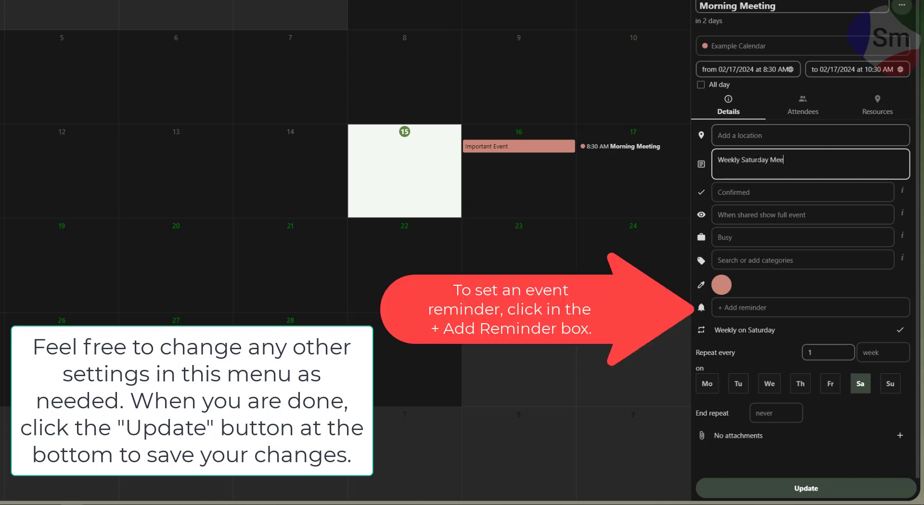